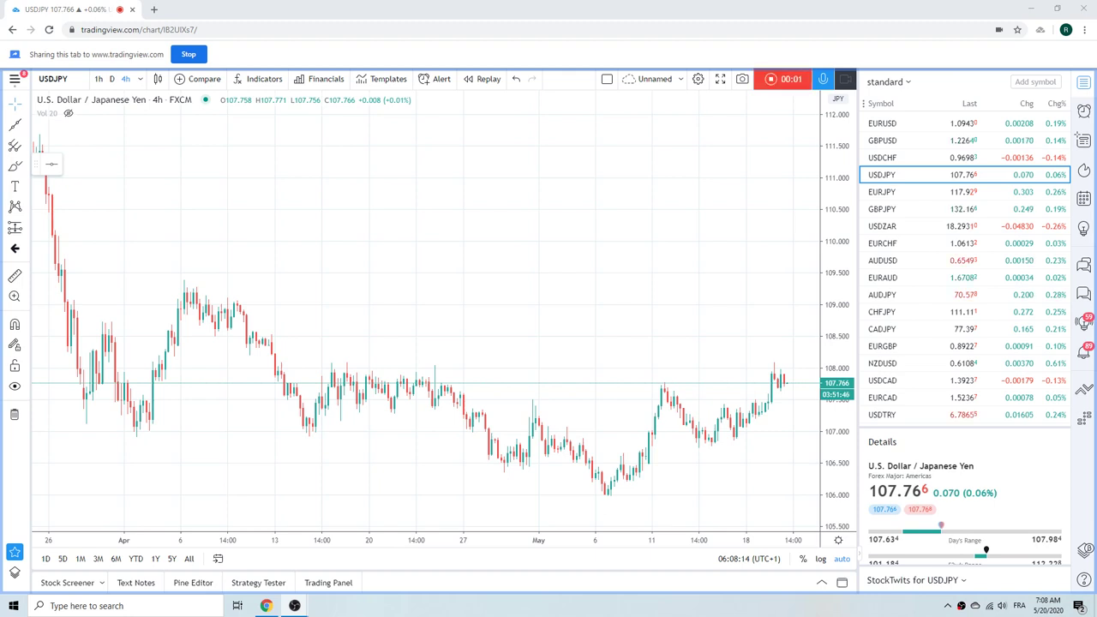
- Load S&P 500 E-mini Futures (ES1!) from the watchlist and show it as daily candles
{"action": "scroll", "coordinate": [509, 328], "scroll_direction": "up", "scroll_amount": 3}
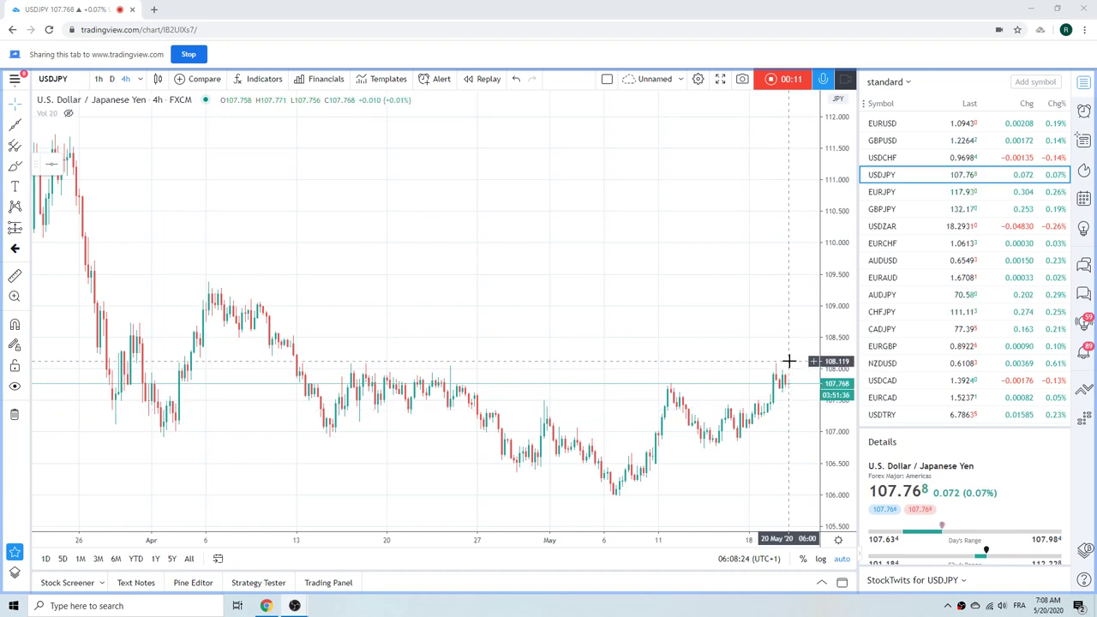
{"action": "scroll", "coordinate": [686, 288], "scroll_direction": "up", "scroll_amount": 2}
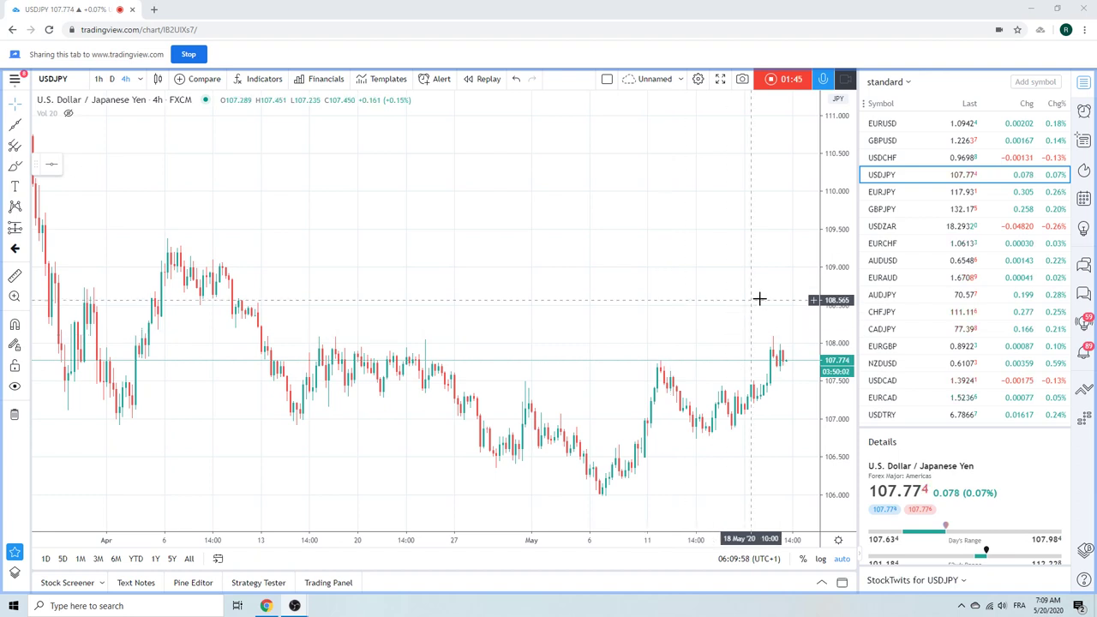
{"action": "scroll", "coordinate": [957, 242], "scroll_direction": "down", "scroll_amount": 1}
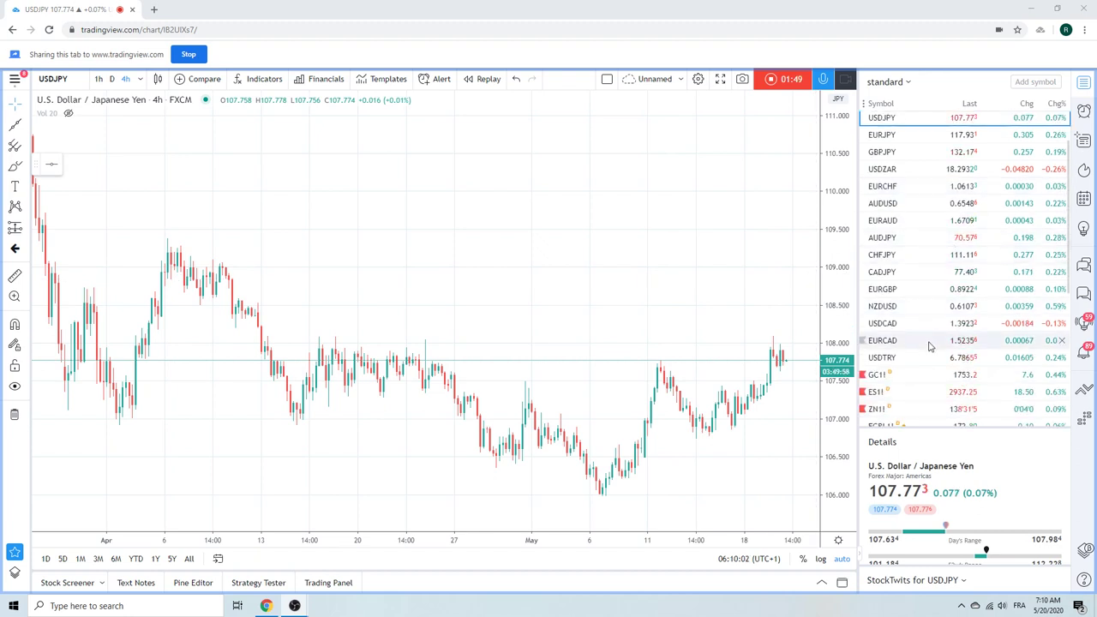
{"action": "left_click", "coordinate": [940, 391]}
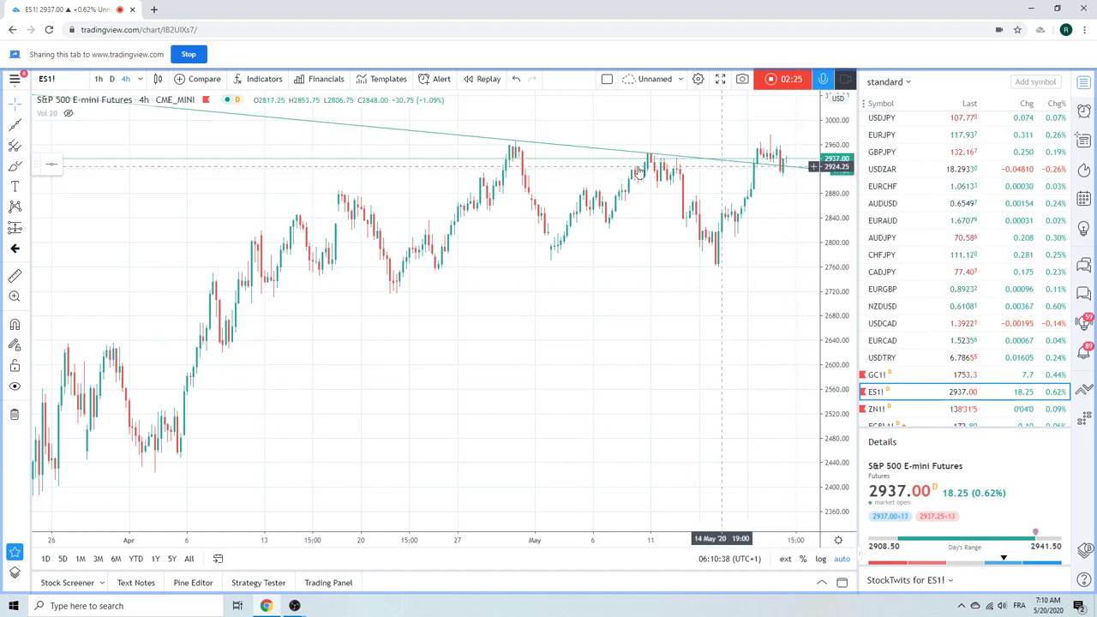
{"action": "left_click", "coordinate": [111, 78]}
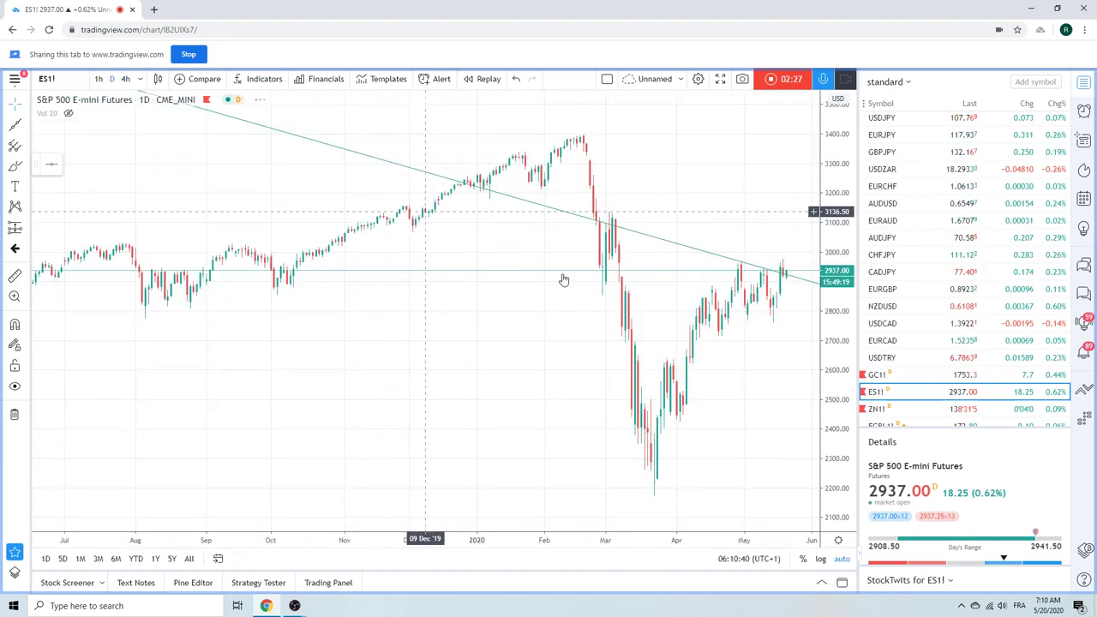
{"action": "scroll", "coordinate": [591, 292], "scroll_direction": "up", "scroll_amount": 4}
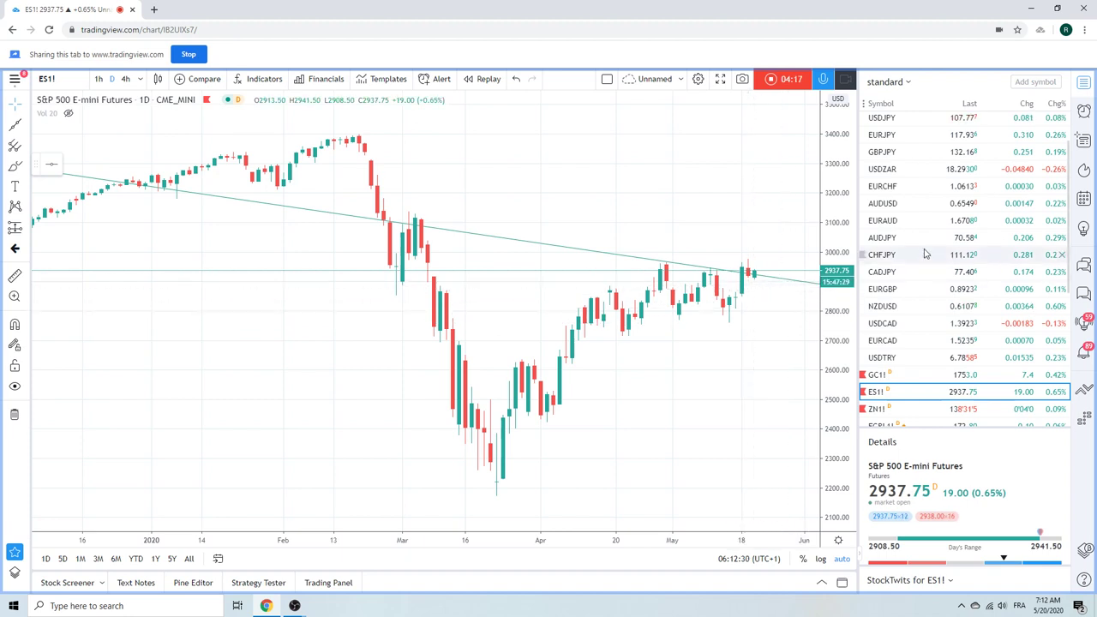
- Load the USDCHF daily chart from the top of the watchlist
{"action": "scroll", "coordinate": [928, 238], "scroll_direction": "up", "scroll_amount": 1}
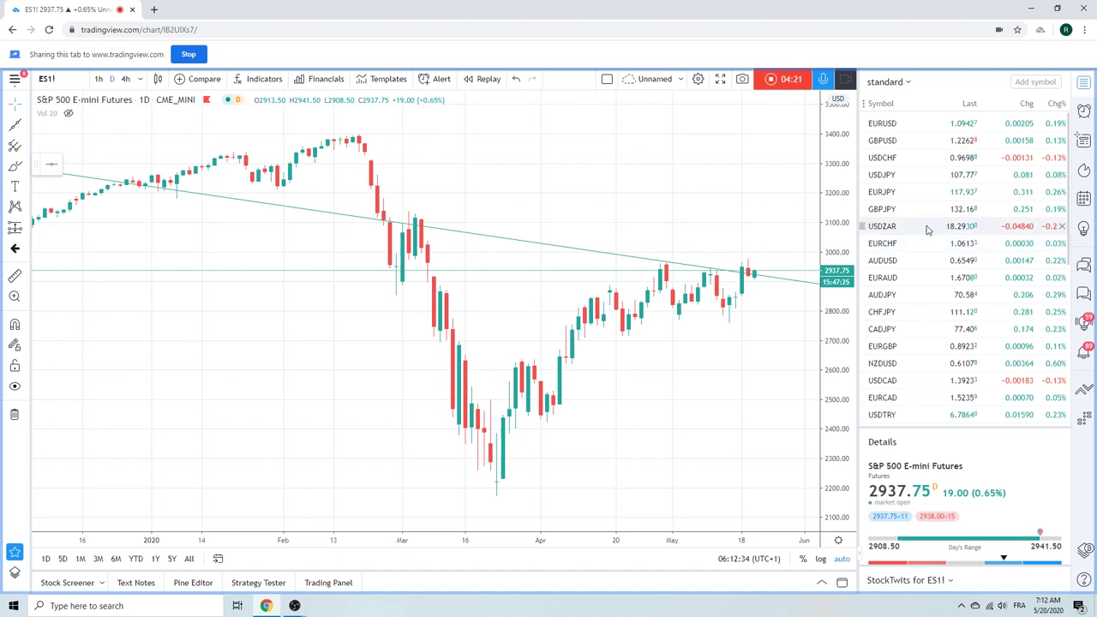
{"action": "left_click", "coordinate": [908, 159]}
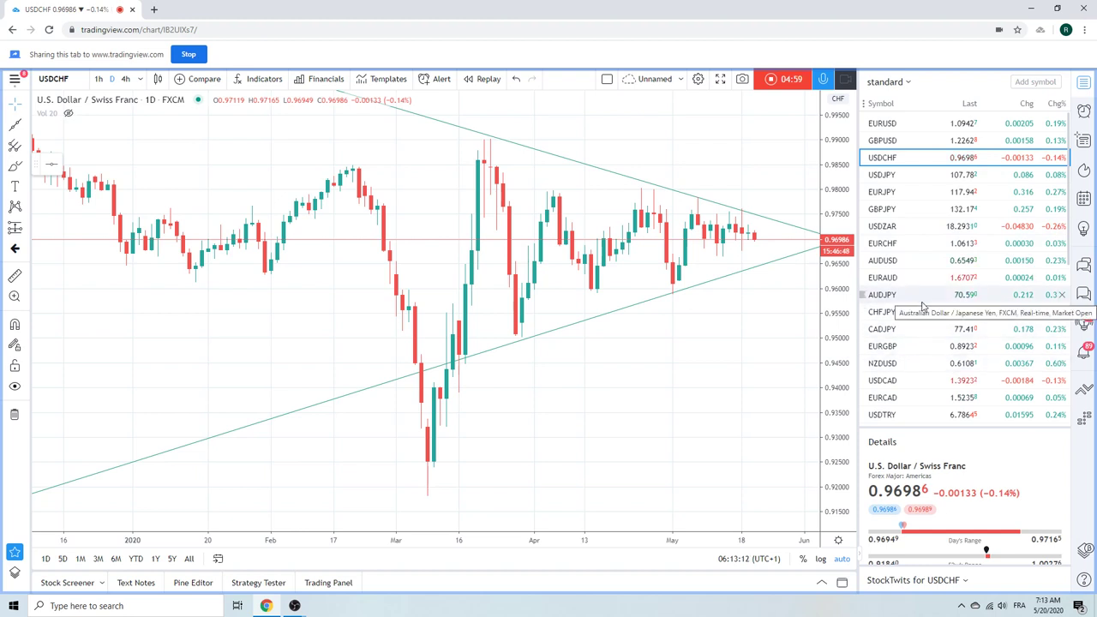
- Load the AUDUSD daily chart with its two converging trendlines
{"action": "left_click", "coordinate": [914, 268]}
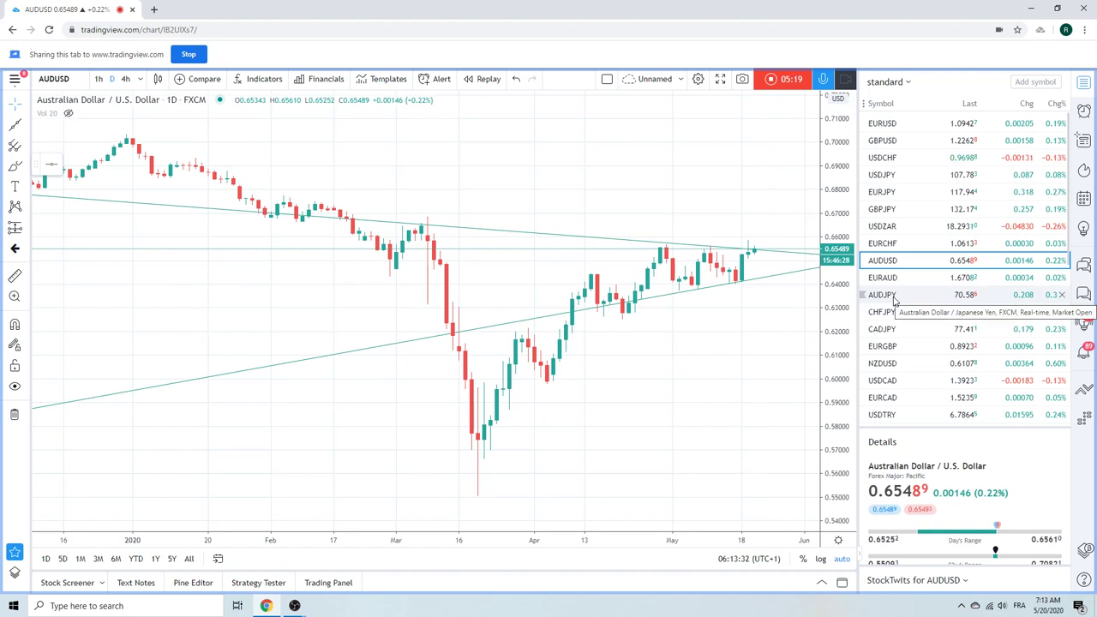
- Switch the timeframe to 1-hour candles and load the AUDJPY chart
{"action": "left_click", "coordinate": [883, 295]}
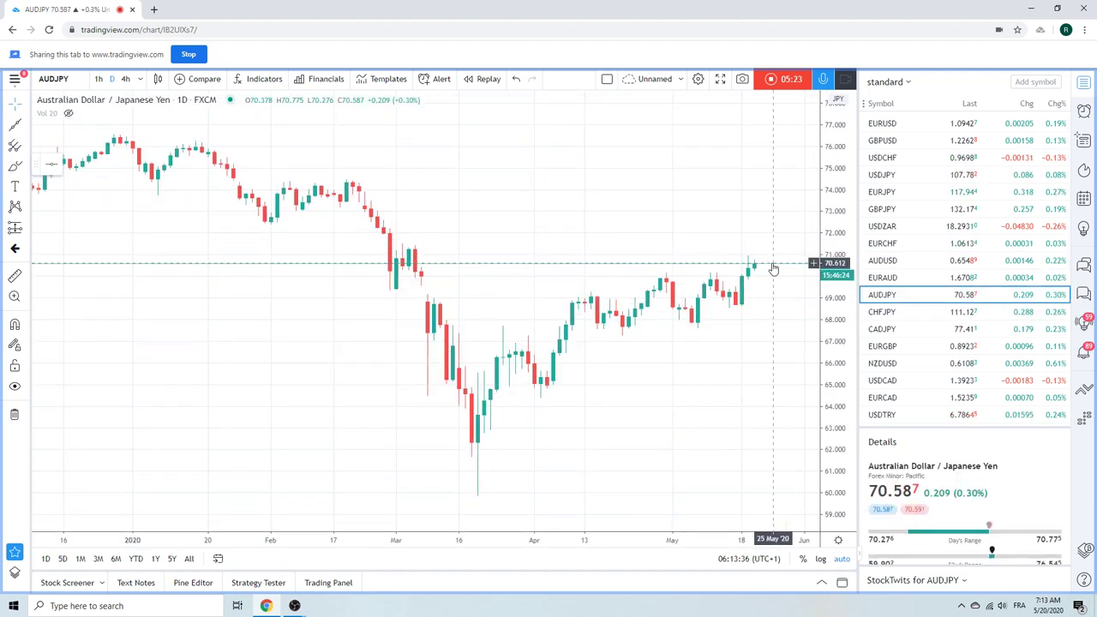
{"action": "key", "text": "Up"}
{"action": "key", "text": "Up"}
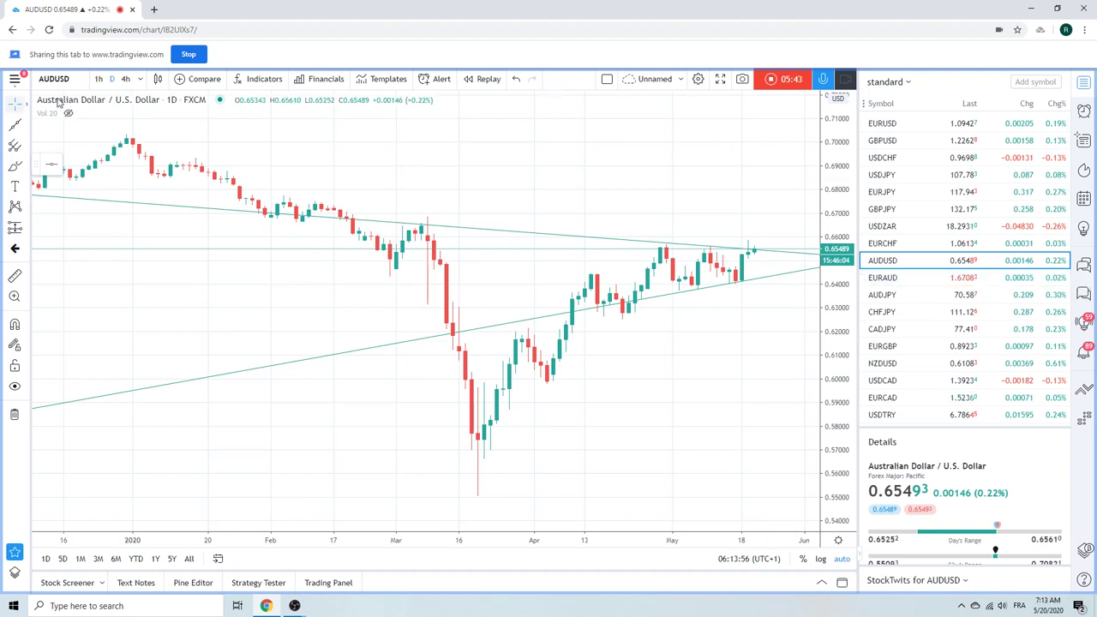
{"action": "left_click", "coordinate": [98, 78]}
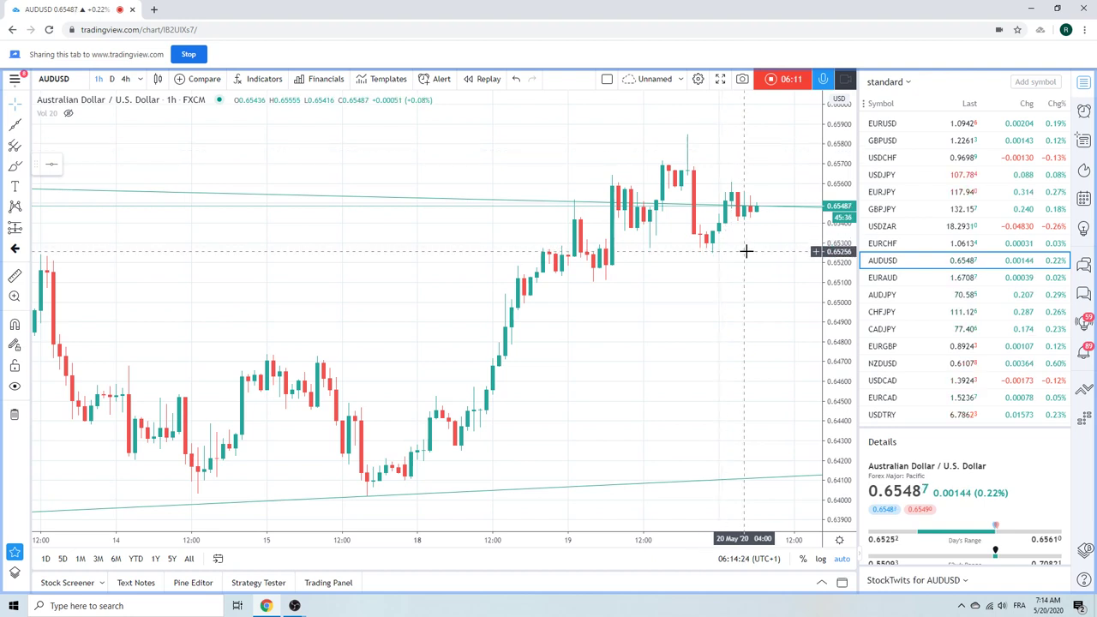
{"action": "left_click", "coordinate": [874, 295]}
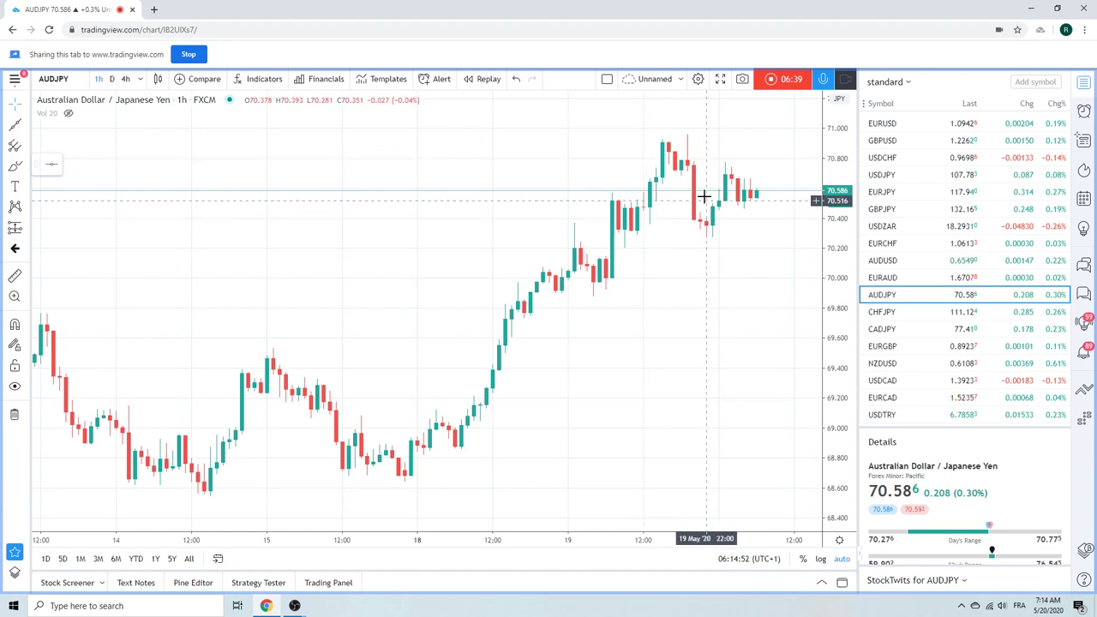
- Load the USDCAD 1-hour chart and zoom out to show several days from the 11th
{"action": "left_click", "coordinate": [895, 381]}
{"action": "scroll", "coordinate": [708, 251], "scroll_direction": "down", "scroll_amount": 3}
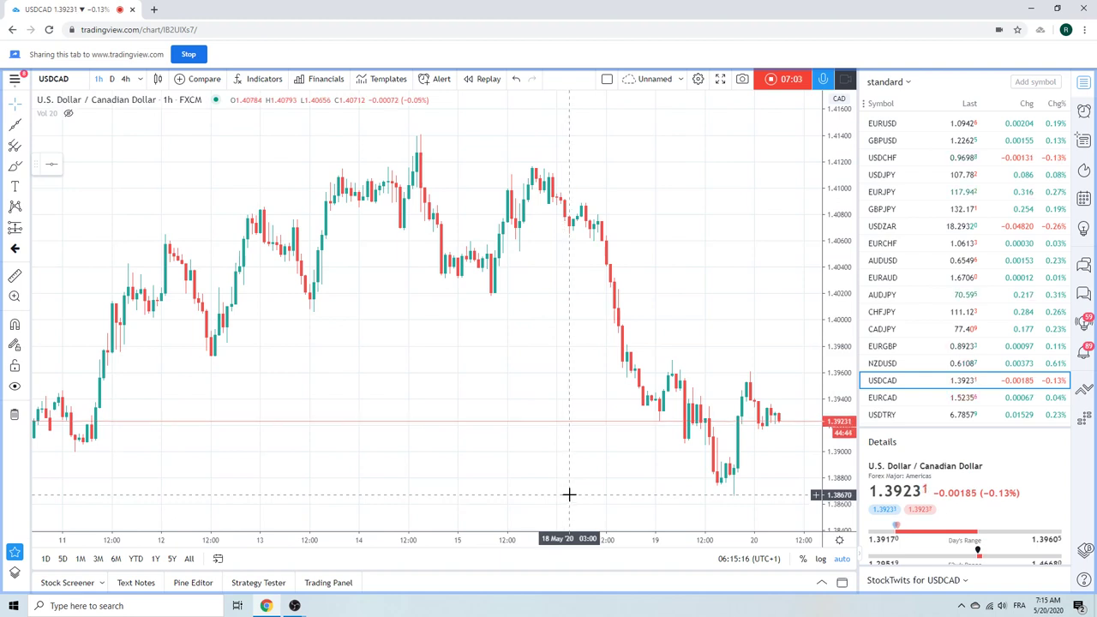
- Show USDCAD as daily candles spanning late February through early June
{"action": "left_click", "coordinate": [111, 78]}
{"action": "scroll", "coordinate": [509, 304], "scroll_direction": "up", "scroll_amount": 3}
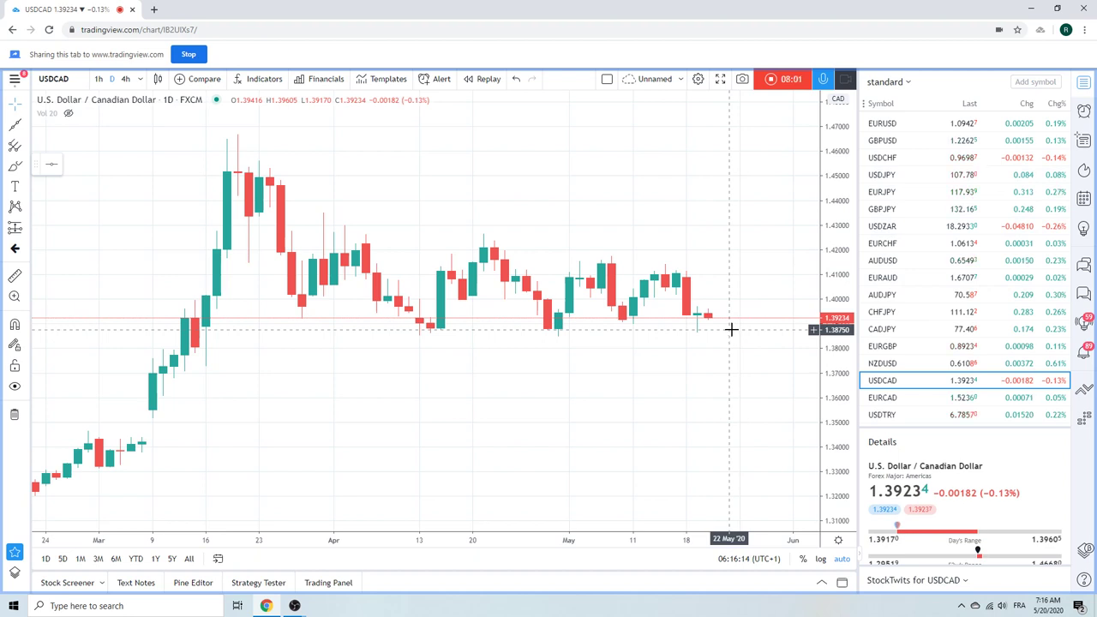
{"action": "scroll", "coordinate": [936, 227], "scroll_direction": "down", "scroll_amount": 1}
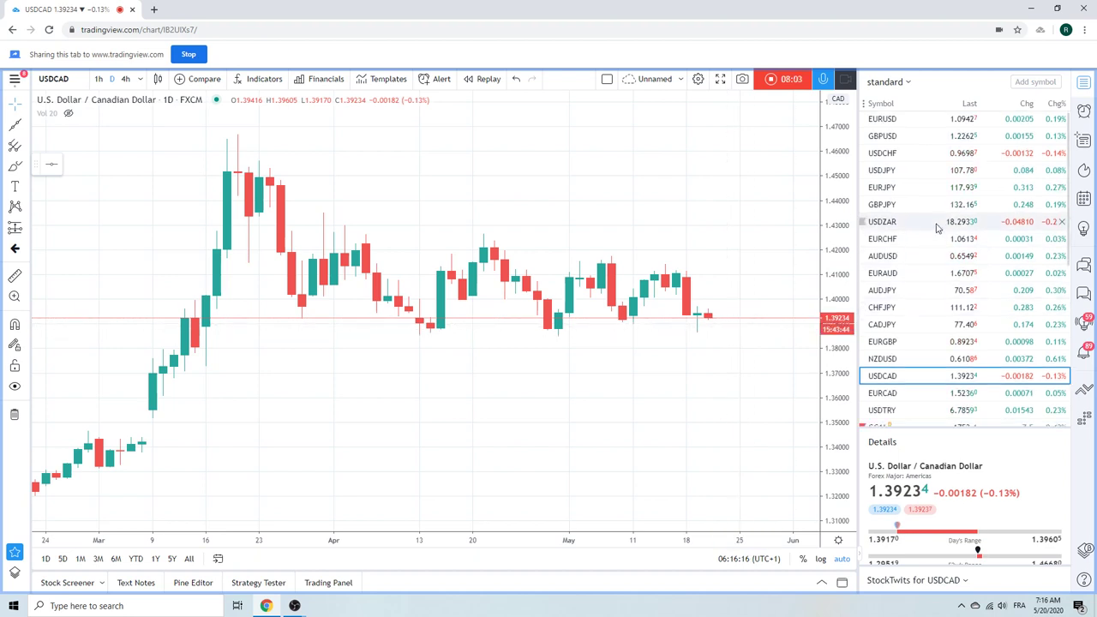
{"action": "scroll", "coordinate": [937, 227], "scroll_direction": "down", "scroll_amount": 1}
- Load the Gold Futures (GC1!) daily chart, then scroll the watchlist toward the crypto symbols
{"action": "left_click", "coordinate": [913, 377]}
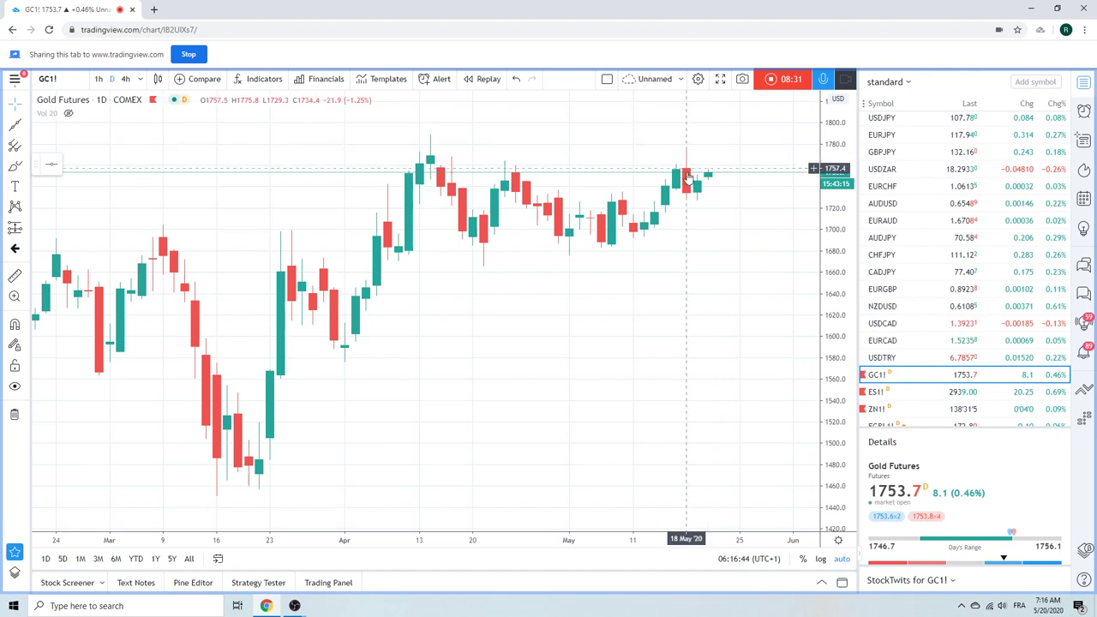
{"action": "scroll", "coordinate": [690, 176], "scroll_direction": "down", "scroll_amount": 3}
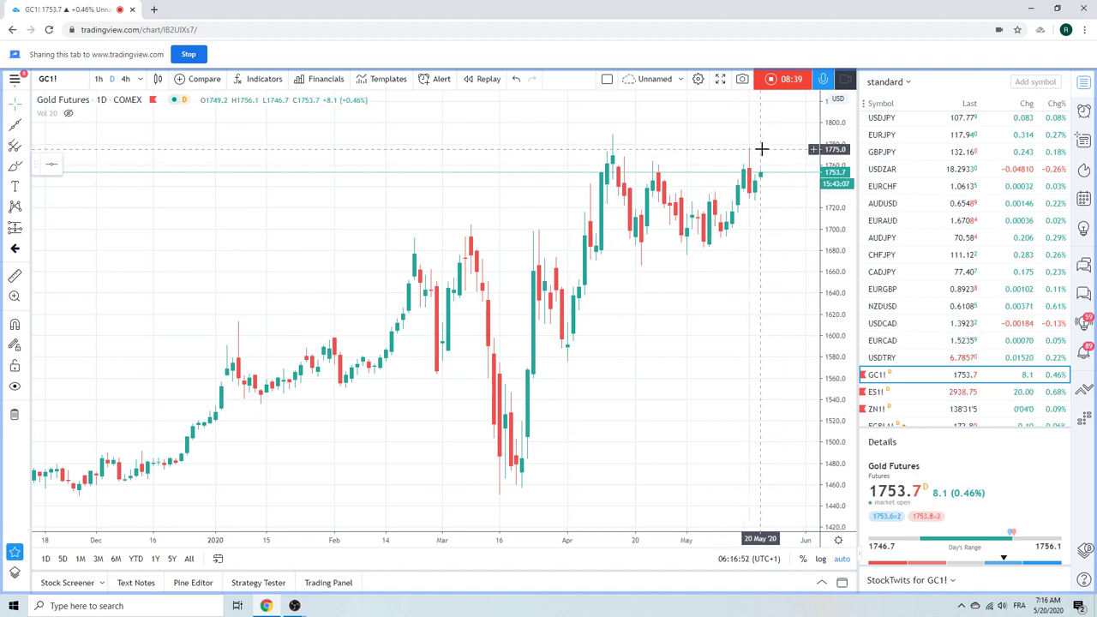
{"action": "scroll", "coordinate": [661, 287], "scroll_direction": "up", "scroll_amount": 3}
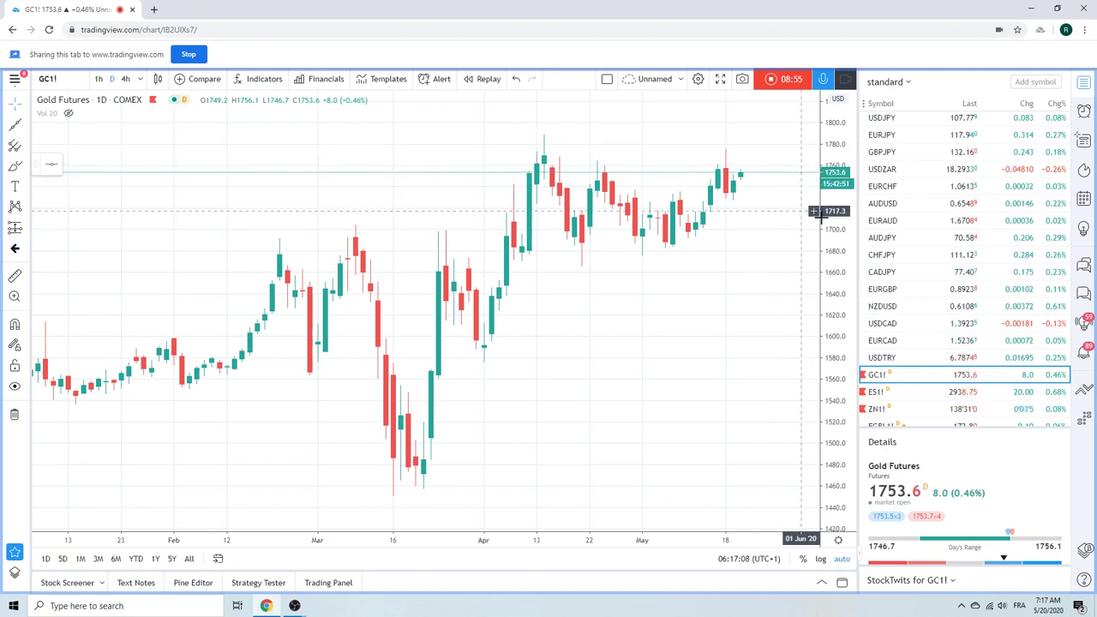
{"action": "scroll", "coordinate": [940, 236], "scroll_direction": "down", "scroll_amount": 2}
{"action": "scroll", "coordinate": [940, 236], "scroll_direction": "down", "scroll_amount": 2}
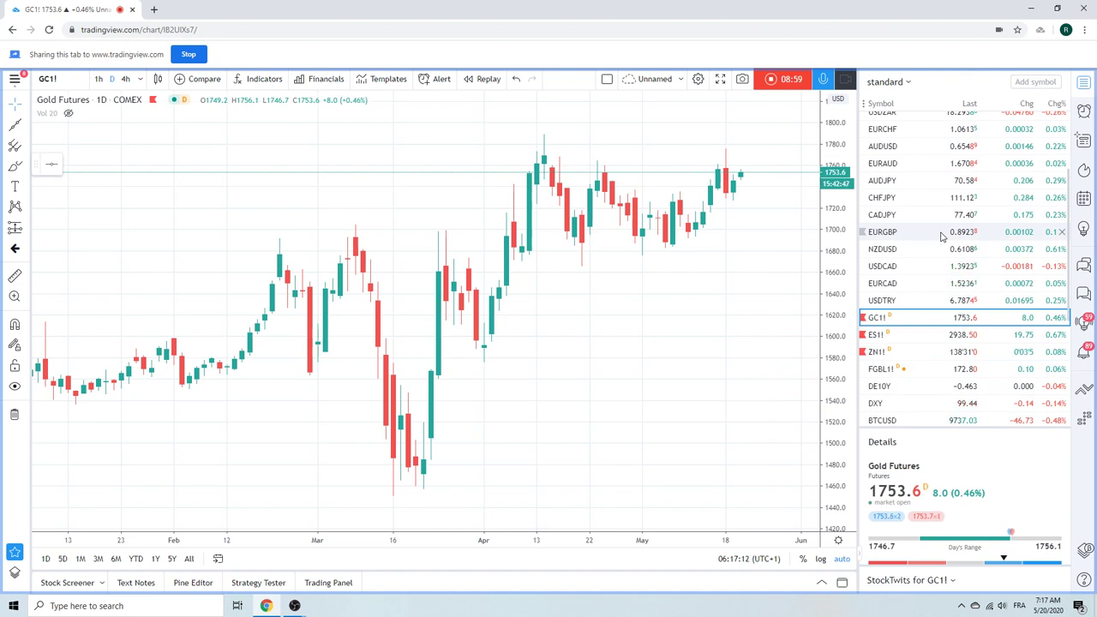
{"action": "scroll", "coordinate": [940, 236], "scroll_direction": "down", "scroll_amount": 2}
- Try BTCUSD, then load the Bitcoin CME Futures (BTC1!) daily chart instead
{"action": "left_click", "coordinate": [931, 364]}
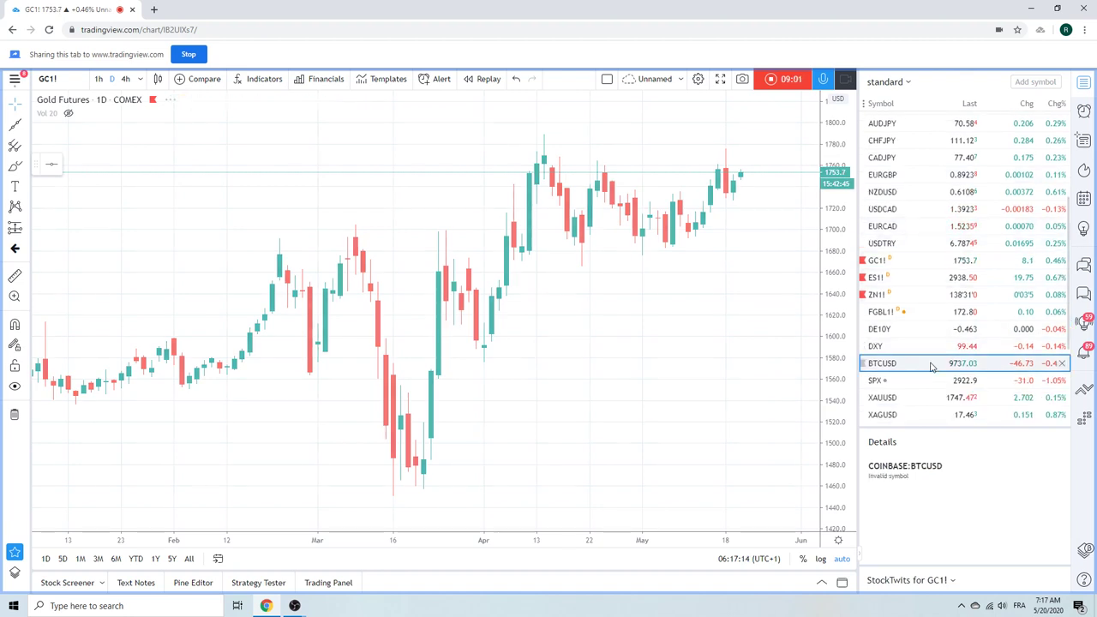
{"action": "scroll", "coordinate": [932, 283], "scroll_direction": "down", "scroll_amount": 1}
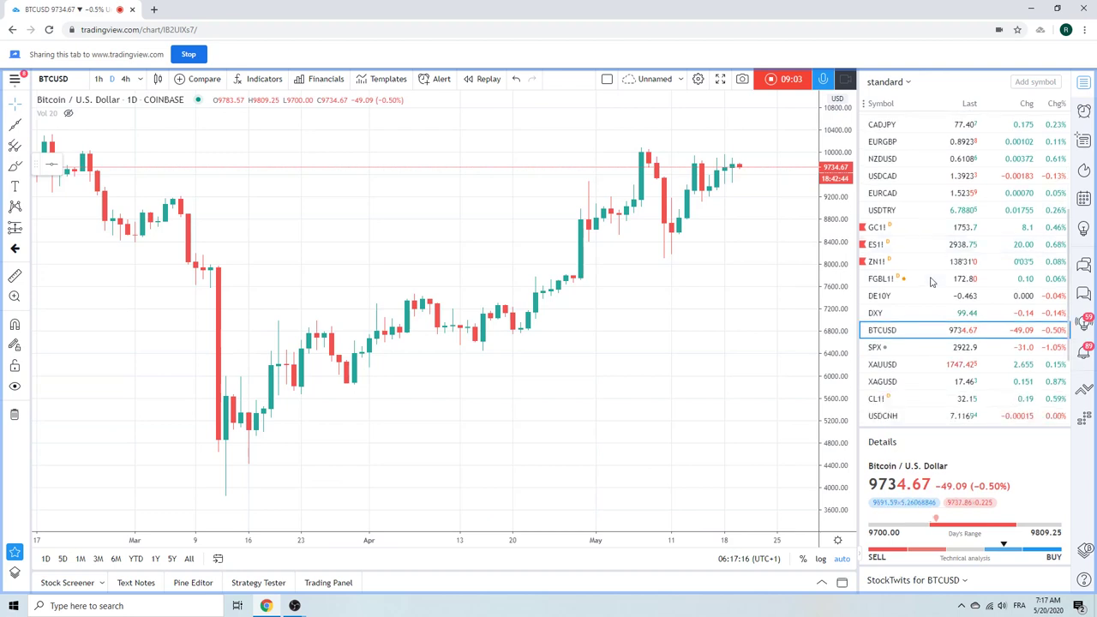
{"action": "scroll", "coordinate": [933, 283], "scroll_direction": "down", "scroll_amount": 1}
{"action": "left_click", "coordinate": [927, 410]}
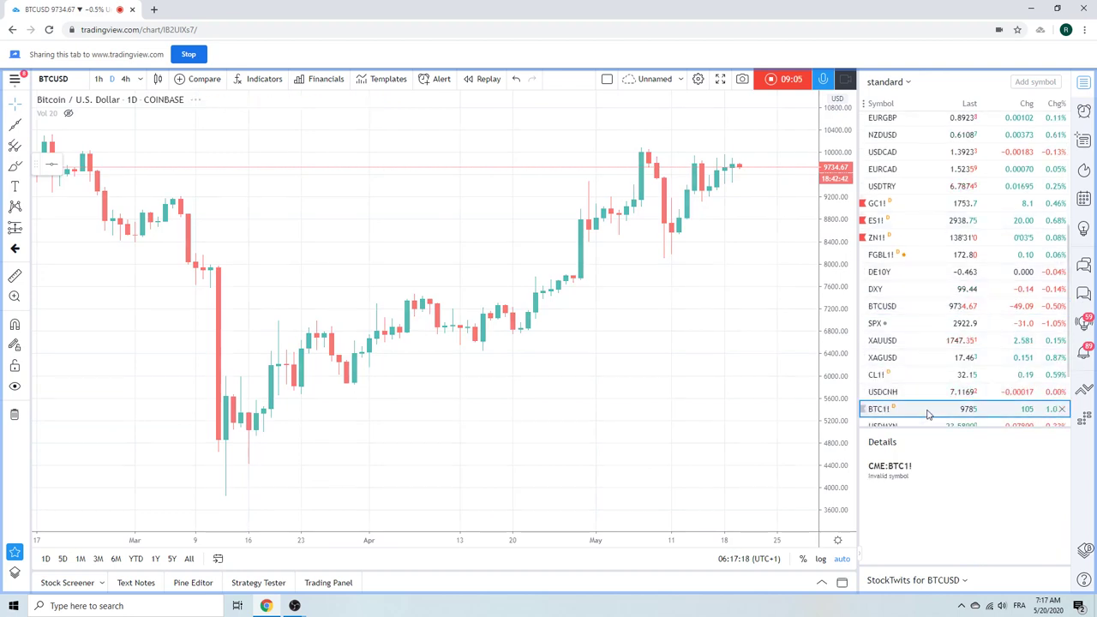
{"action": "scroll", "coordinate": [666, 210], "scroll_direction": "down", "scroll_amount": 2}
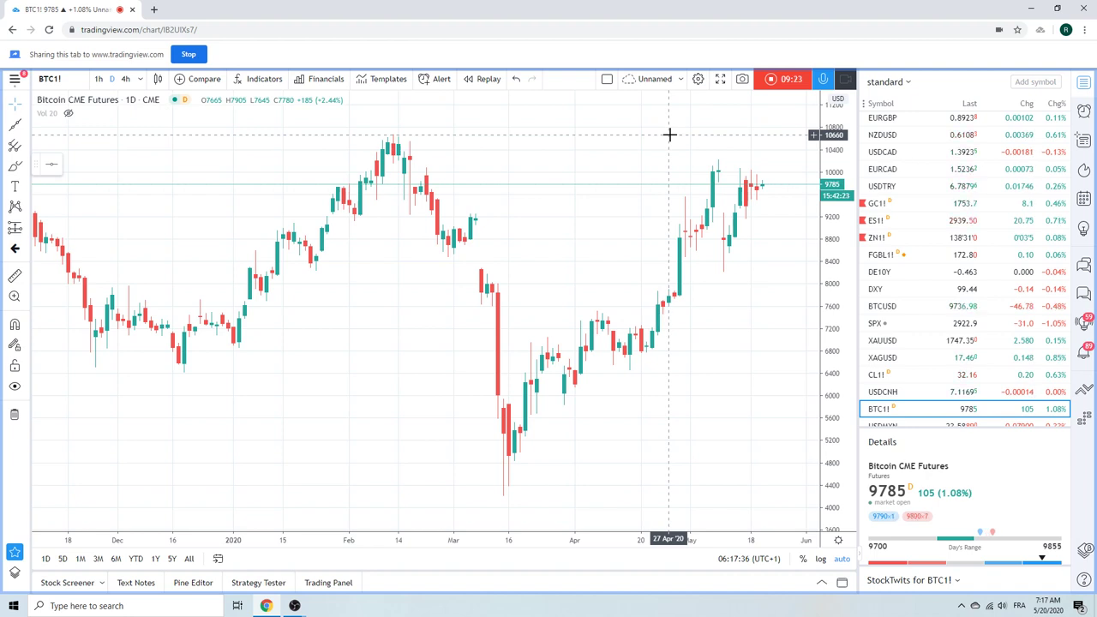
{"action": "scroll", "coordinate": [958, 281], "scroll_direction": "up", "scroll_amount": 4}
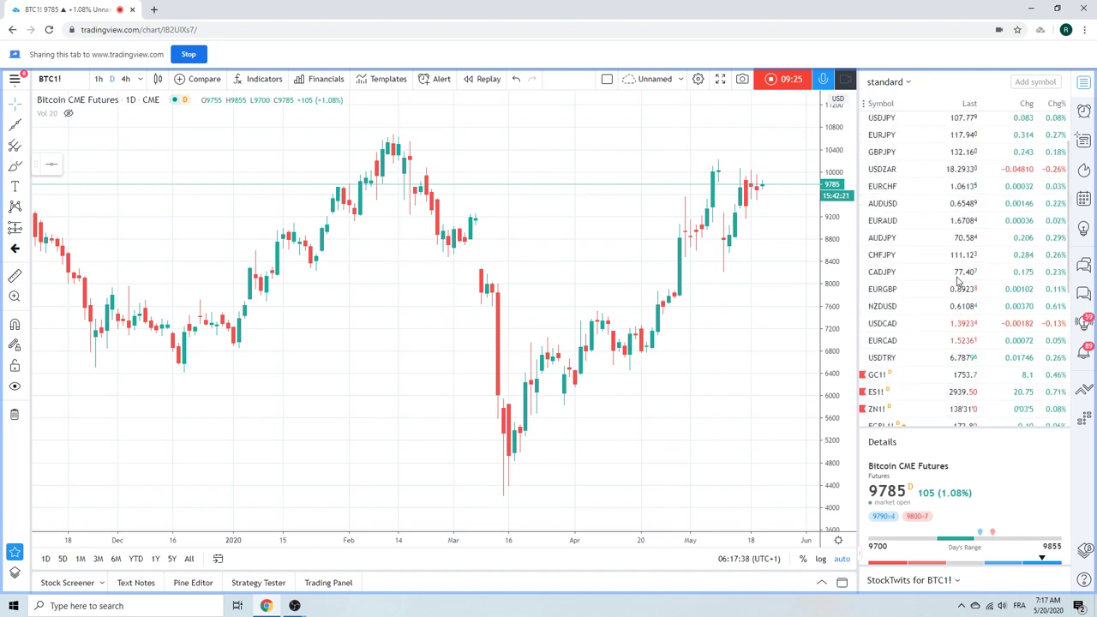
- Load the USDZAR daily chart from the watchlist
{"action": "left_click", "coordinate": [894, 171]}
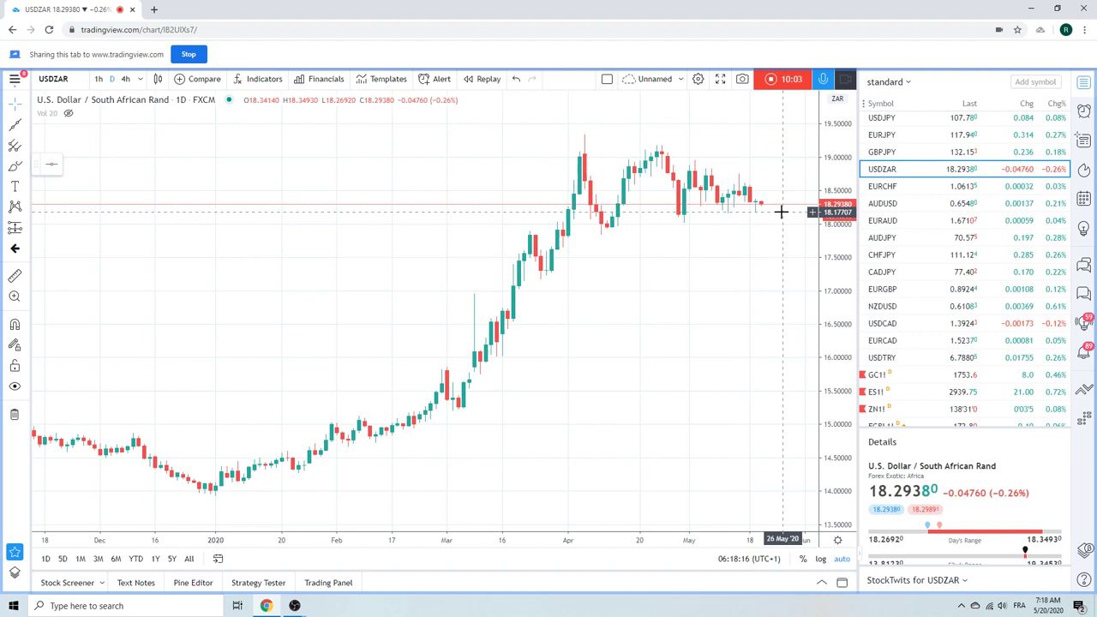
- Draw an Extended trendline through the April and May lows on the USDZAR chart
{"action": "left_click", "coordinate": [26, 125]}
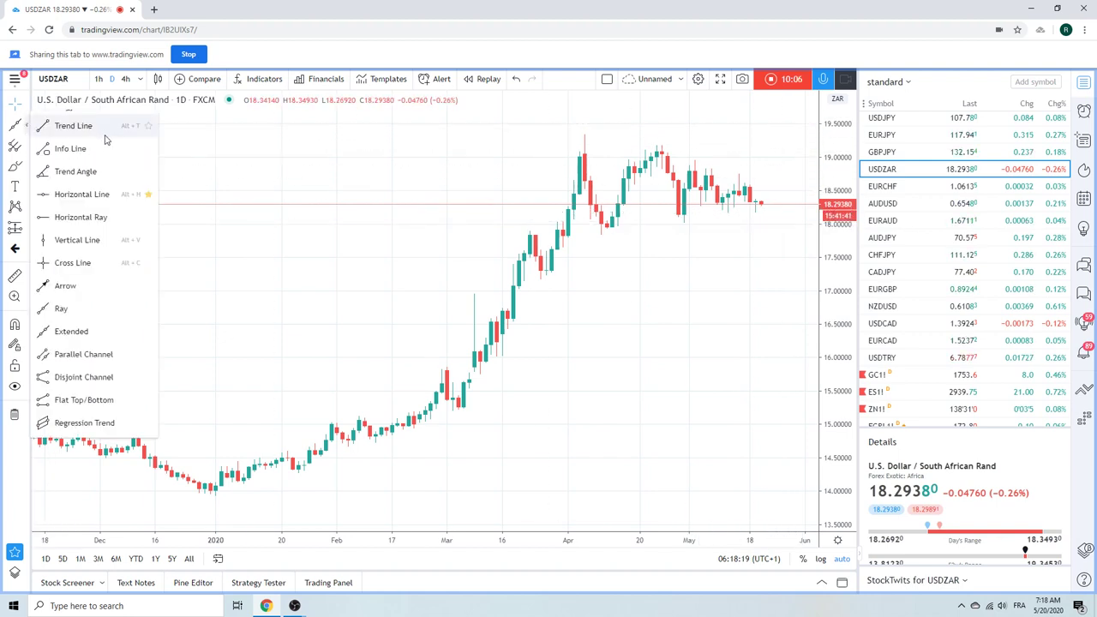
{"action": "left_click", "coordinate": [111, 334]}
{"action": "left_click_drag", "start_coordinate": [606, 235], "coordinate": [705, 220]}
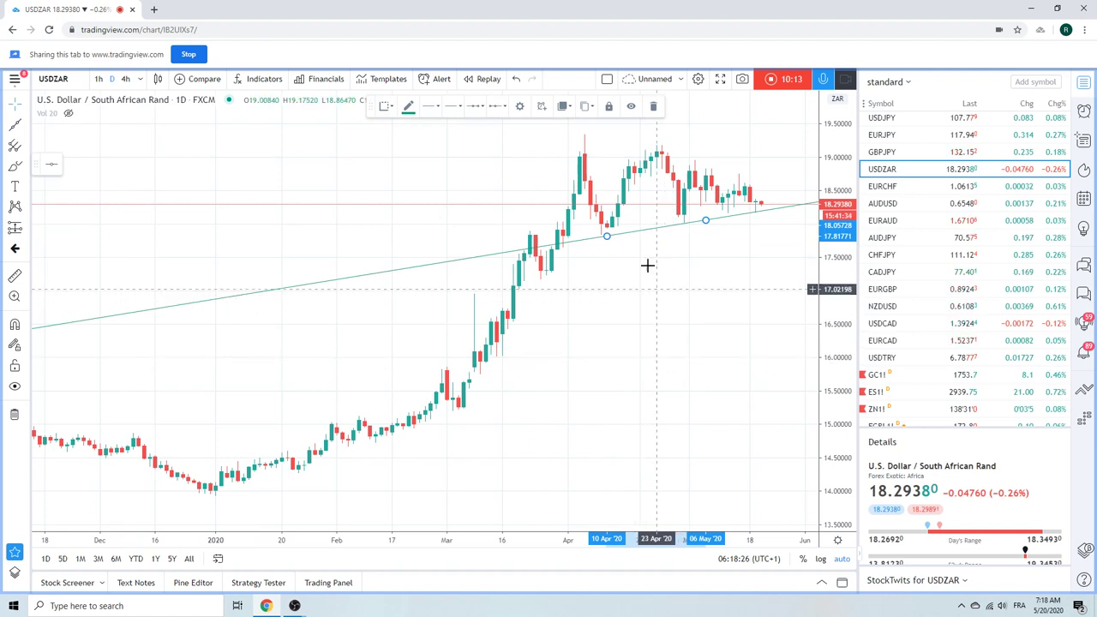
{"action": "left_click", "coordinate": [499, 201]}
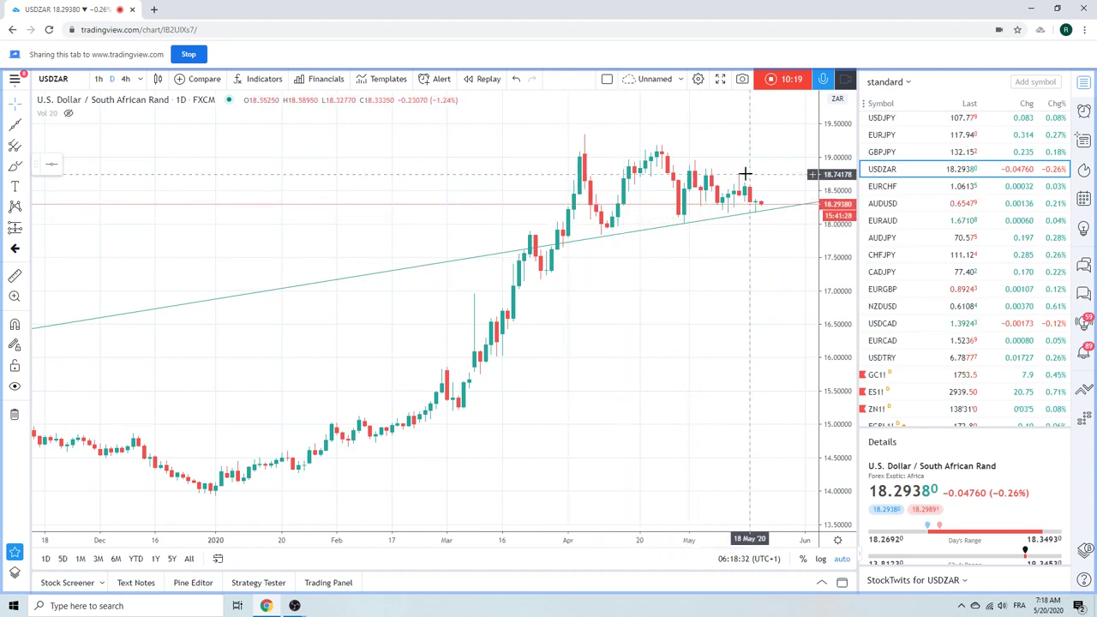
{"action": "scroll", "coordinate": [666, 237], "scroll_direction": "down", "scroll_amount": 3}
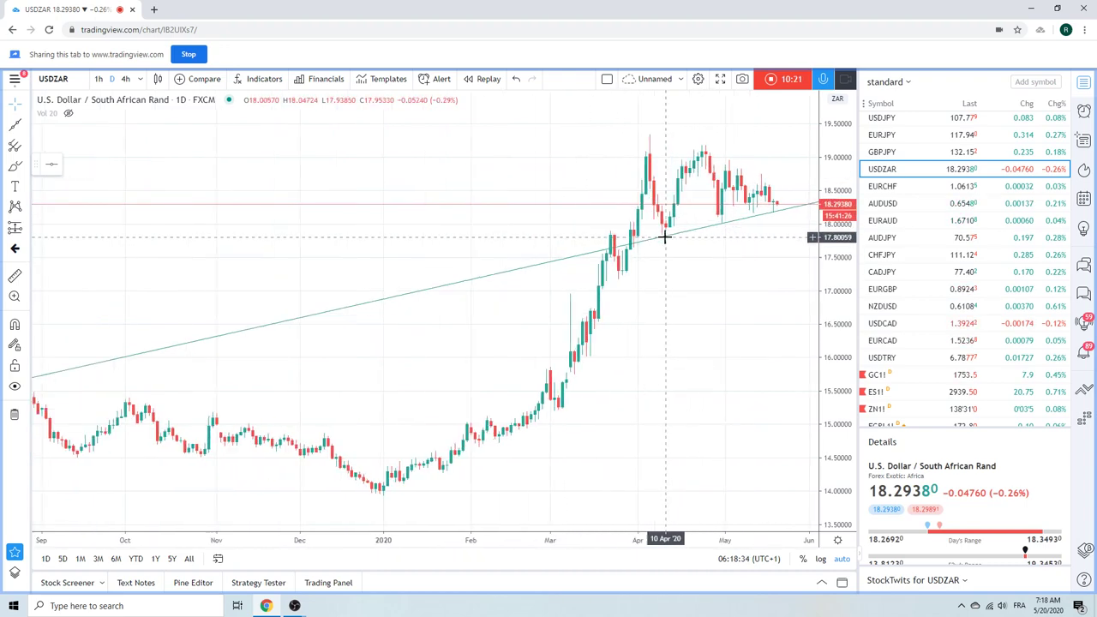
{"action": "scroll", "coordinate": [666, 238], "scroll_direction": "up", "scroll_amount": 5}
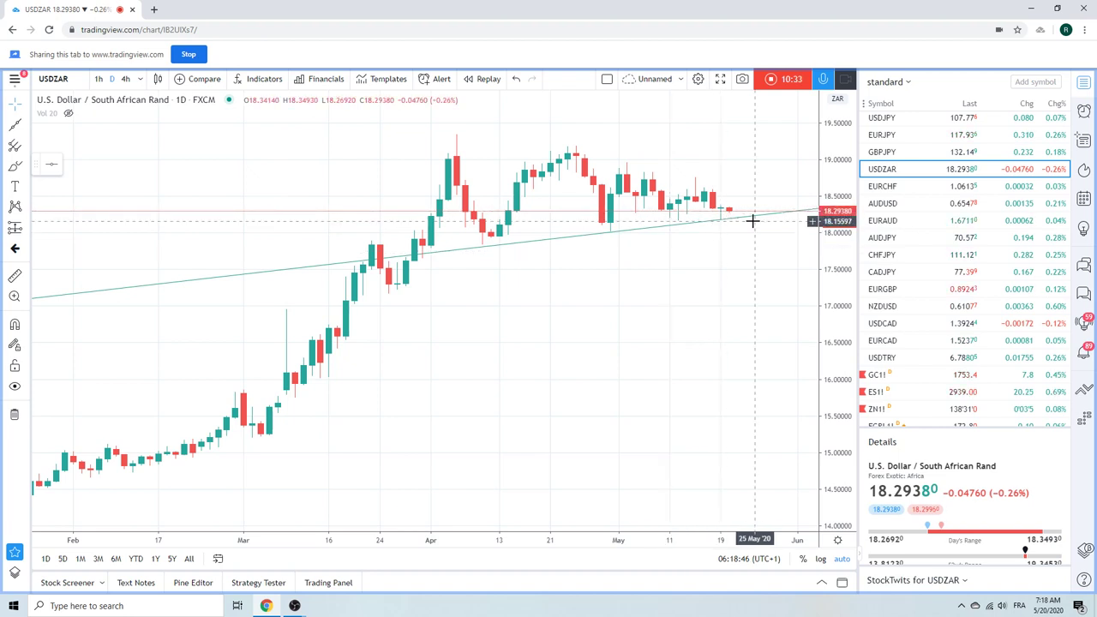
- Load the ZN1! 10 Year T-Note Futures daily chart from the watchlist
{"action": "left_click", "coordinate": [899, 408]}
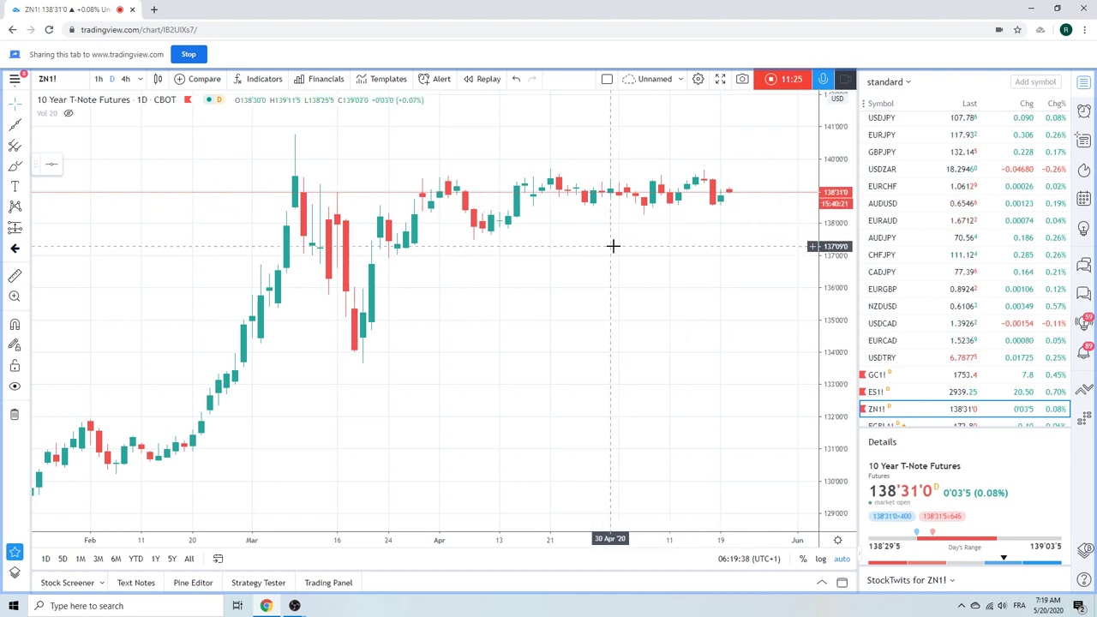
{"action": "scroll", "coordinate": [613, 246], "scroll_direction": "down", "scroll_amount": 2}
{"action": "scroll", "coordinate": [891, 257], "scroll_direction": "up", "scroll_amount": 2}
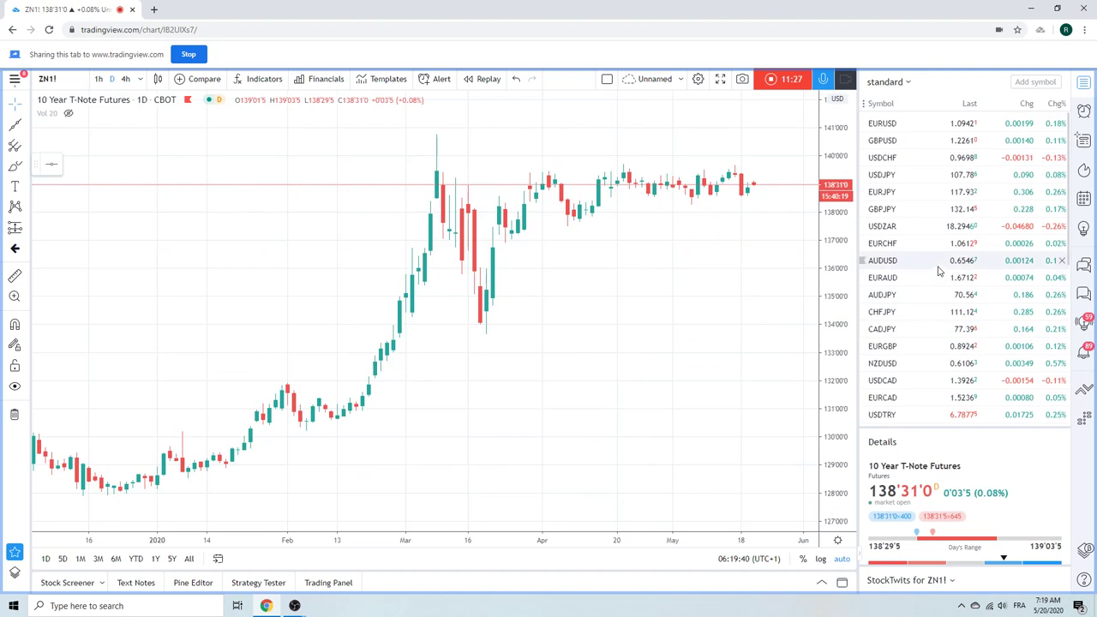
- Show USDJPY briefly, then switch the chart to CADJPY daily candles
{"action": "left_click", "coordinate": [893, 177]}
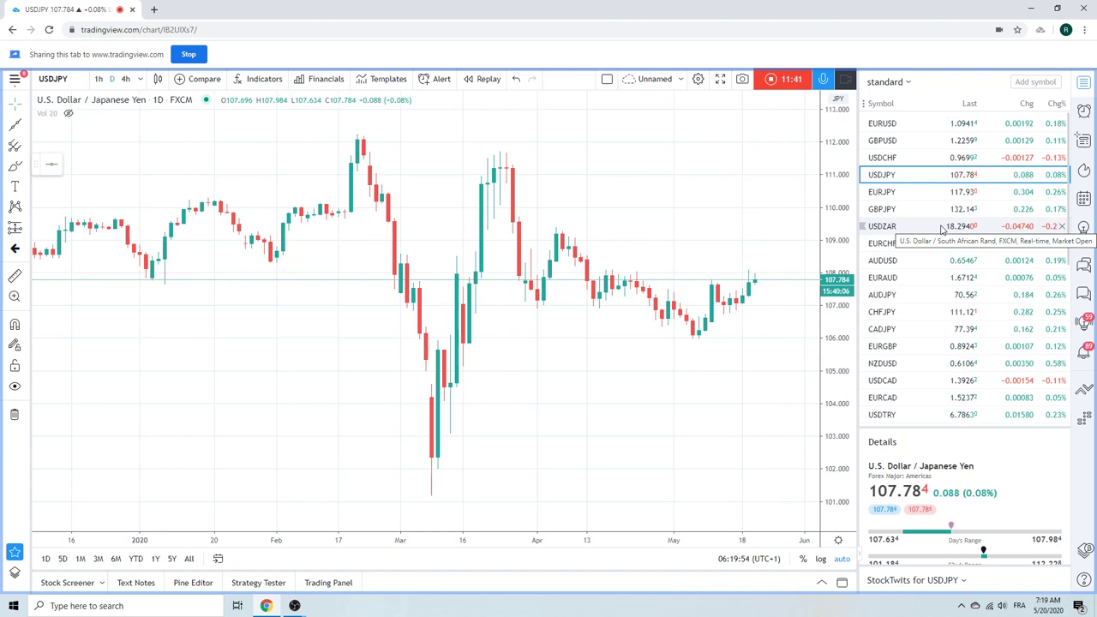
{"action": "scroll", "coordinate": [940, 247], "scroll_direction": "down", "scroll_amount": 1}
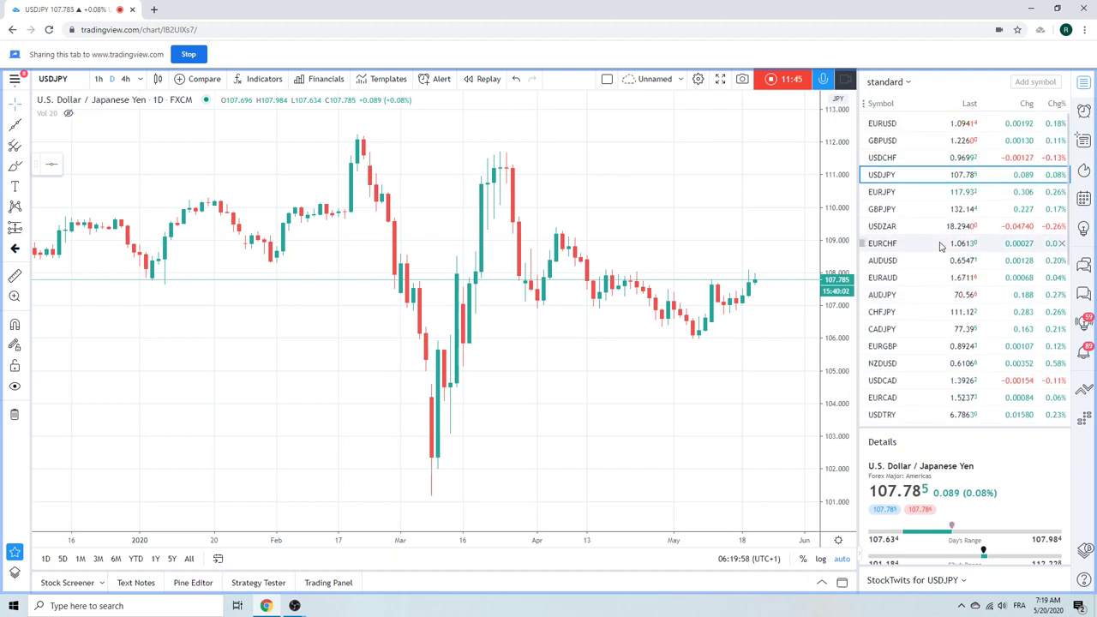
{"action": "scroll", "coordinate": [940, 247], "scroll_direction": "down", "scroll_amount": 1}
{"action": "left_click", "coordinate": [919, 272]}
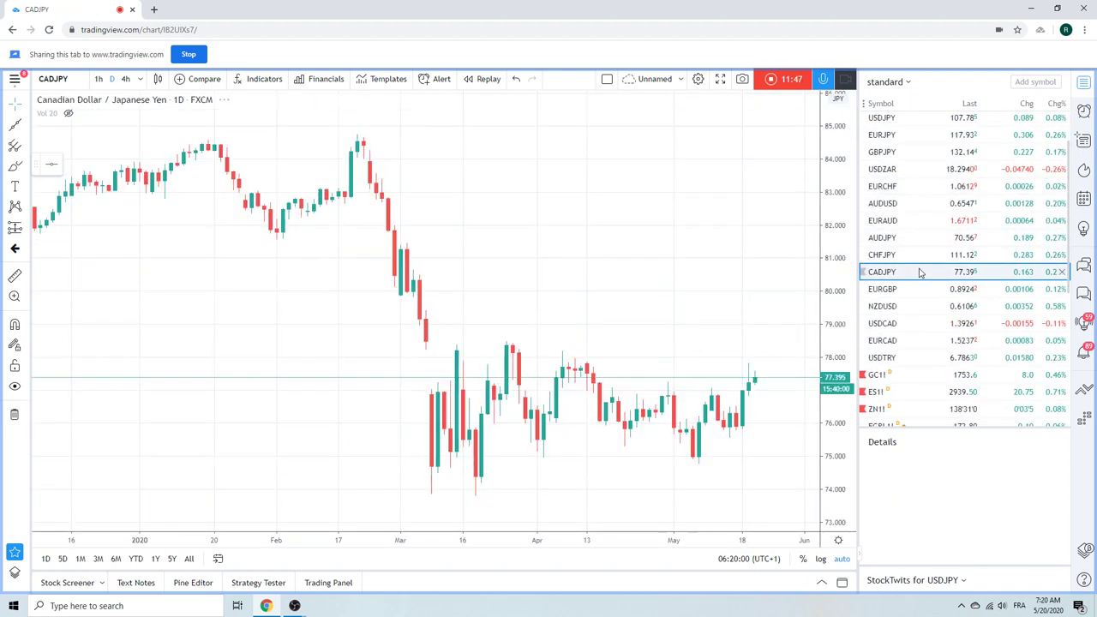